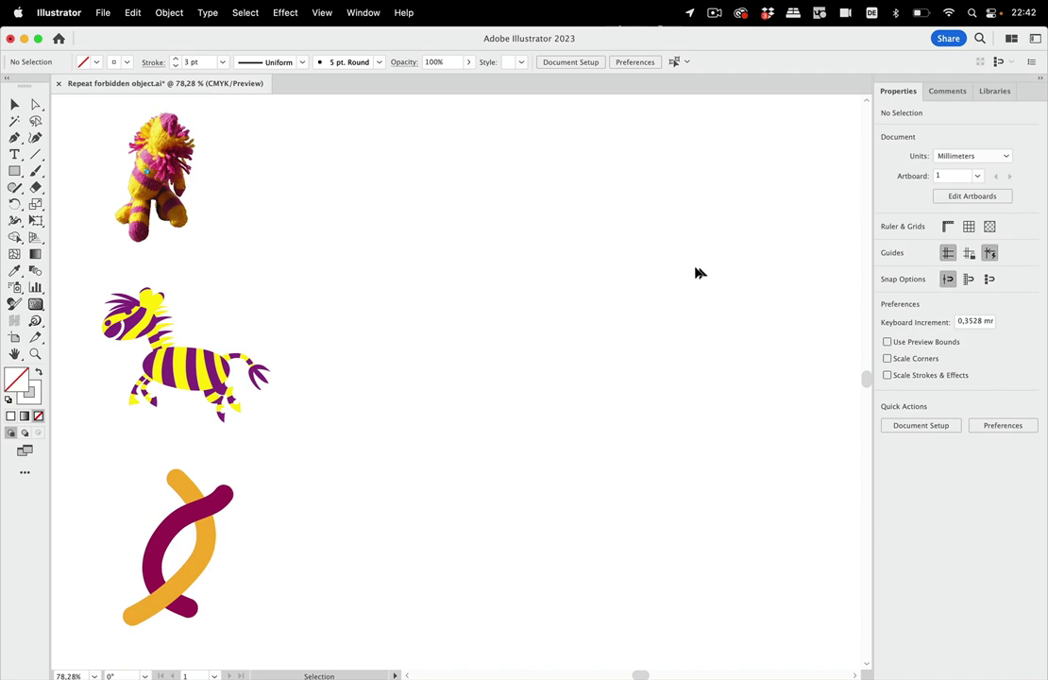
Select the Live Paint zebra, confirm Repeat is unavailable for it, and drag it to the canvas centre
left_click(186, 321)
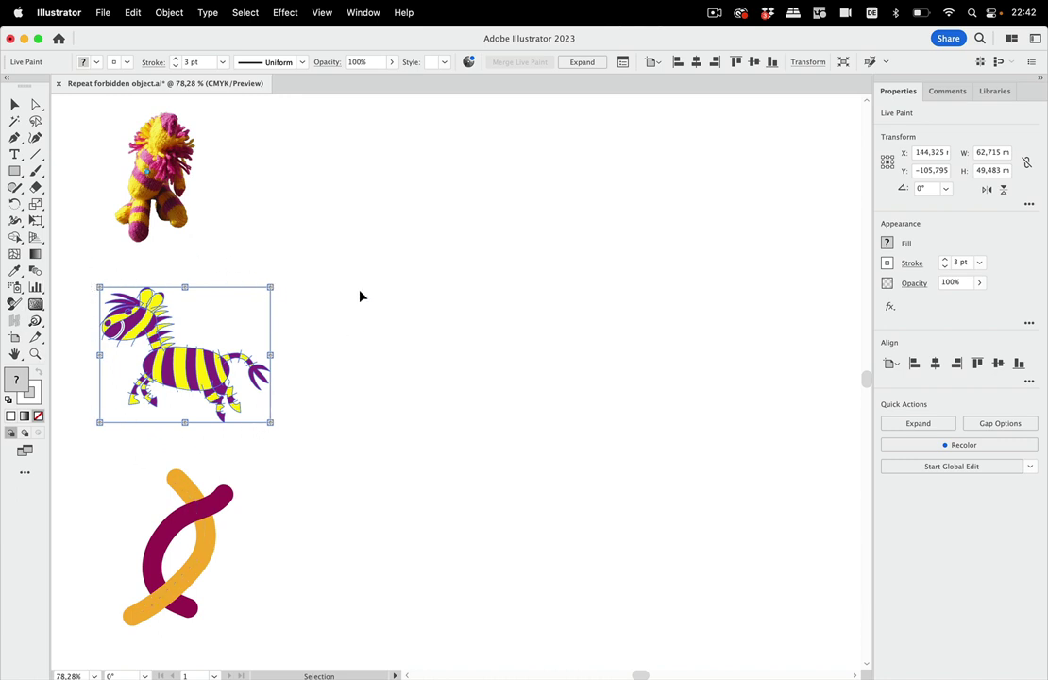
left_click(169, 12)
mouse_move(179, 470)
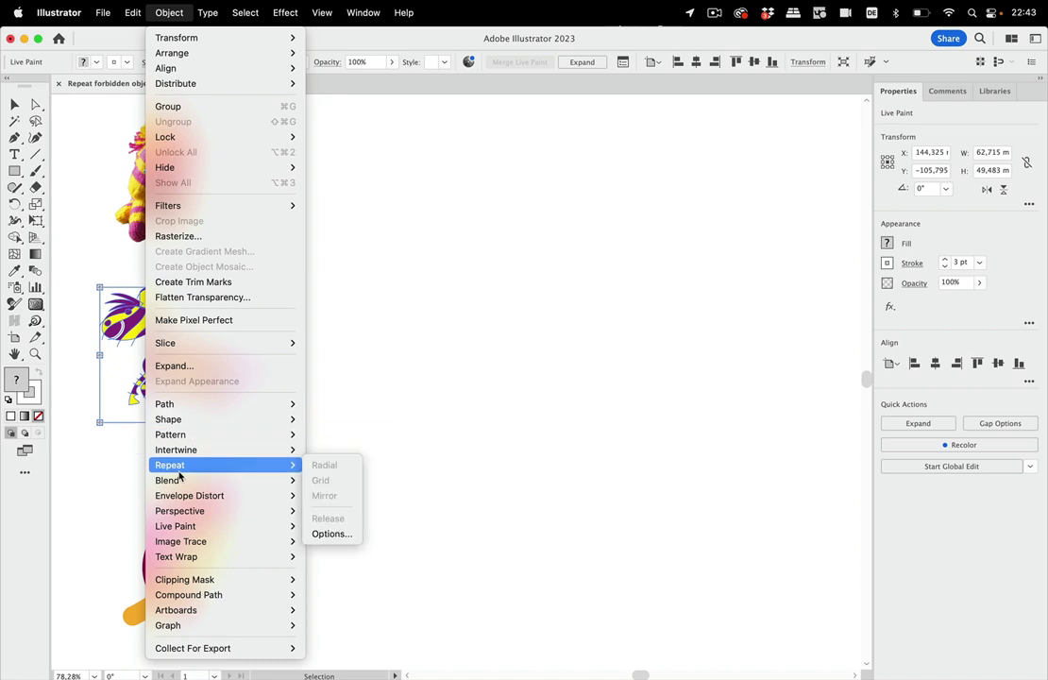
left_click(437, 363)
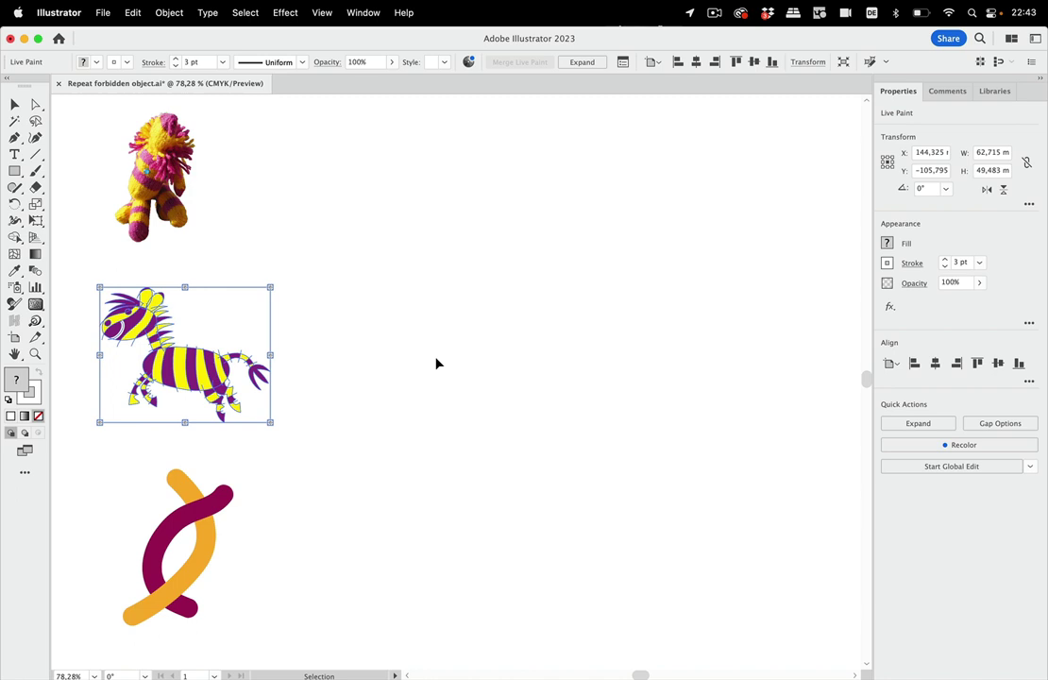
left_click_drag(195, 370, 489, 292)
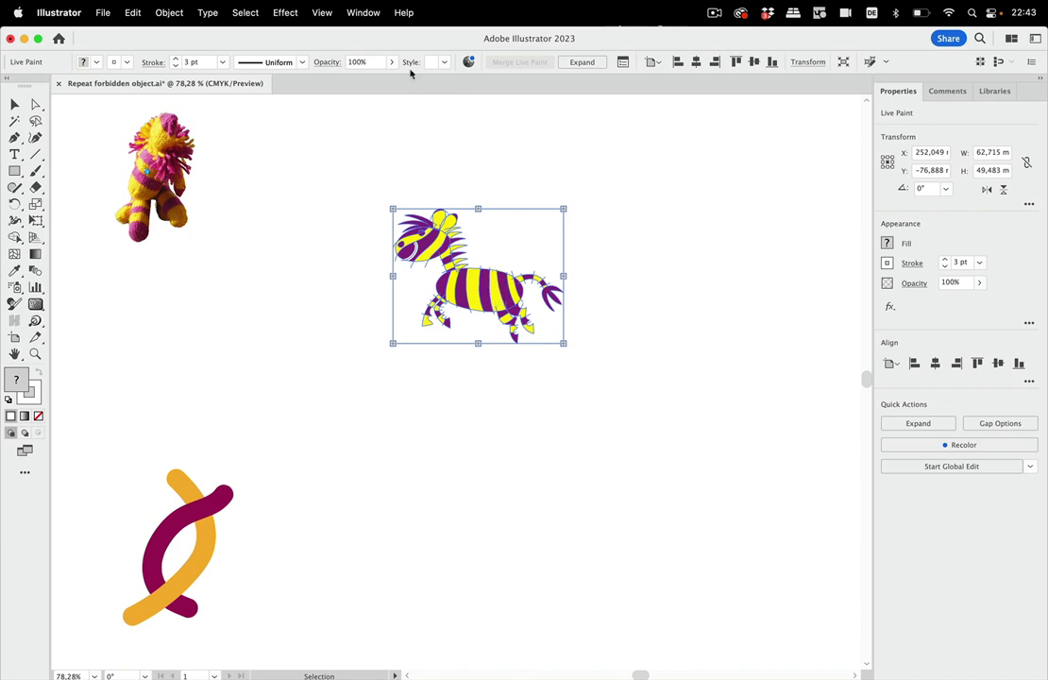
Show the Symbols panel from the Window menu
left_click(364, 12)
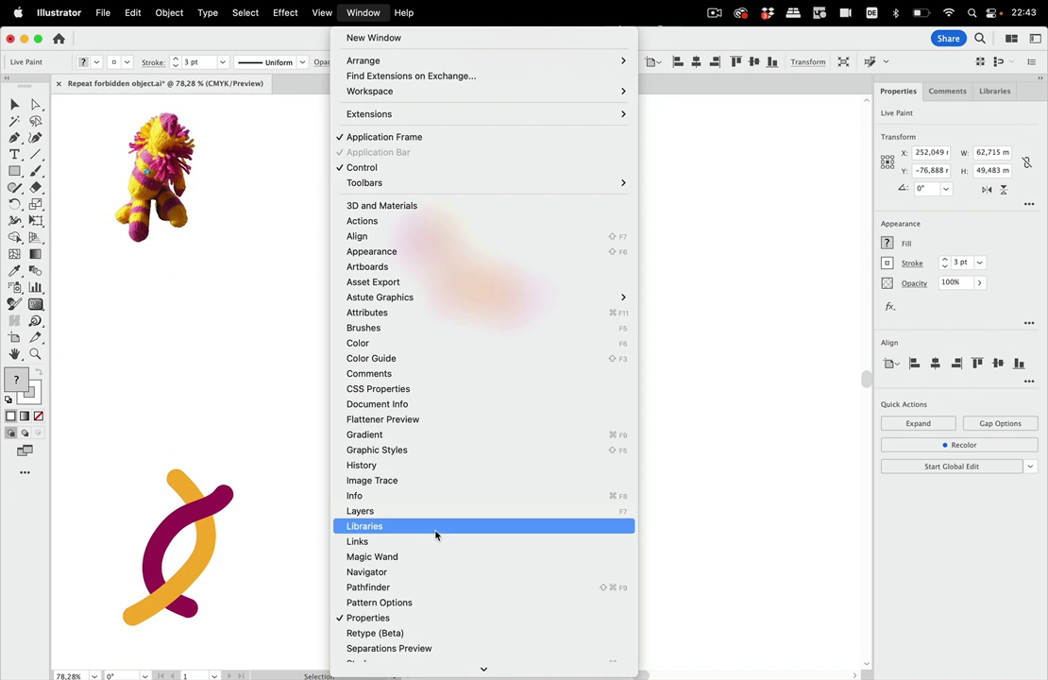
scroll(435, 535, "down", 5)
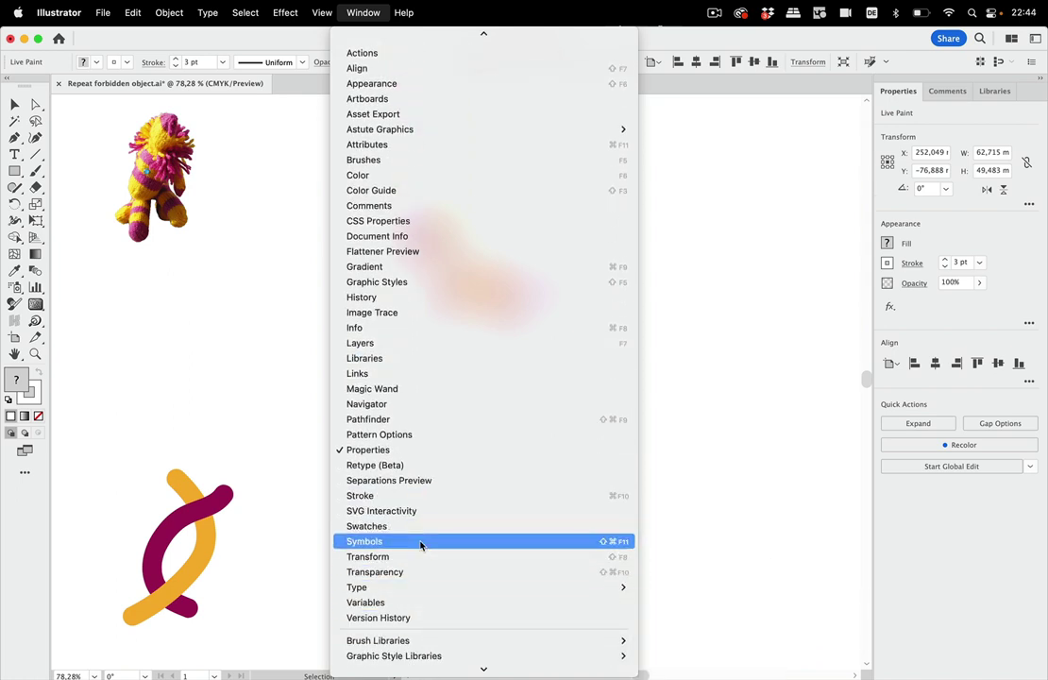
left_click(421, 542)
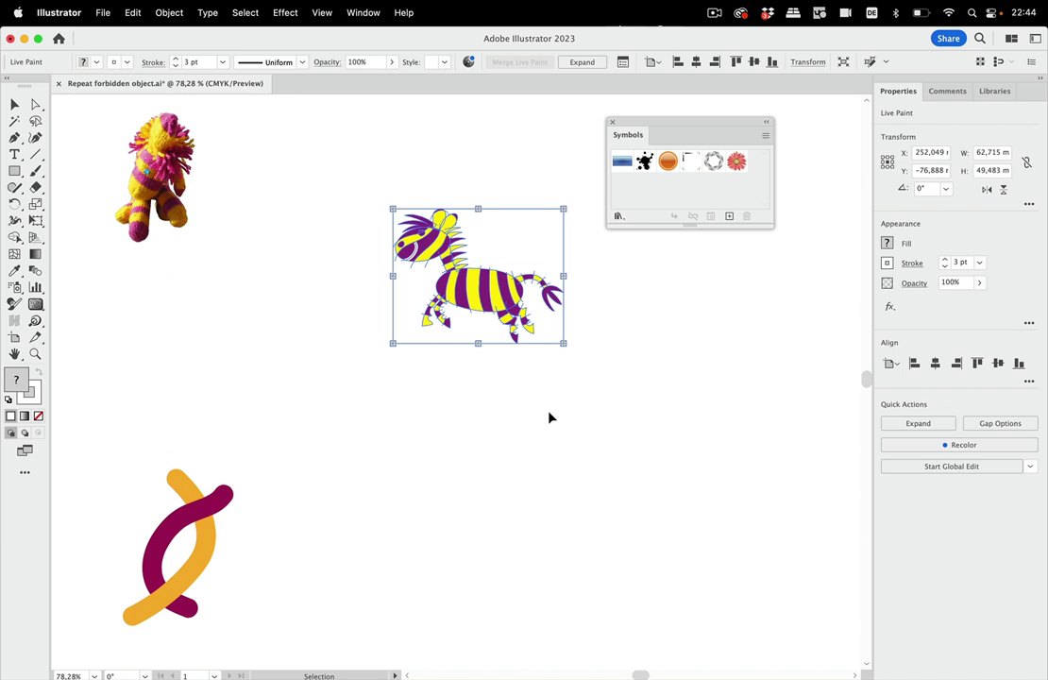
Save the selected zebra as a static symbol named 'zebra lp'
key("F8")
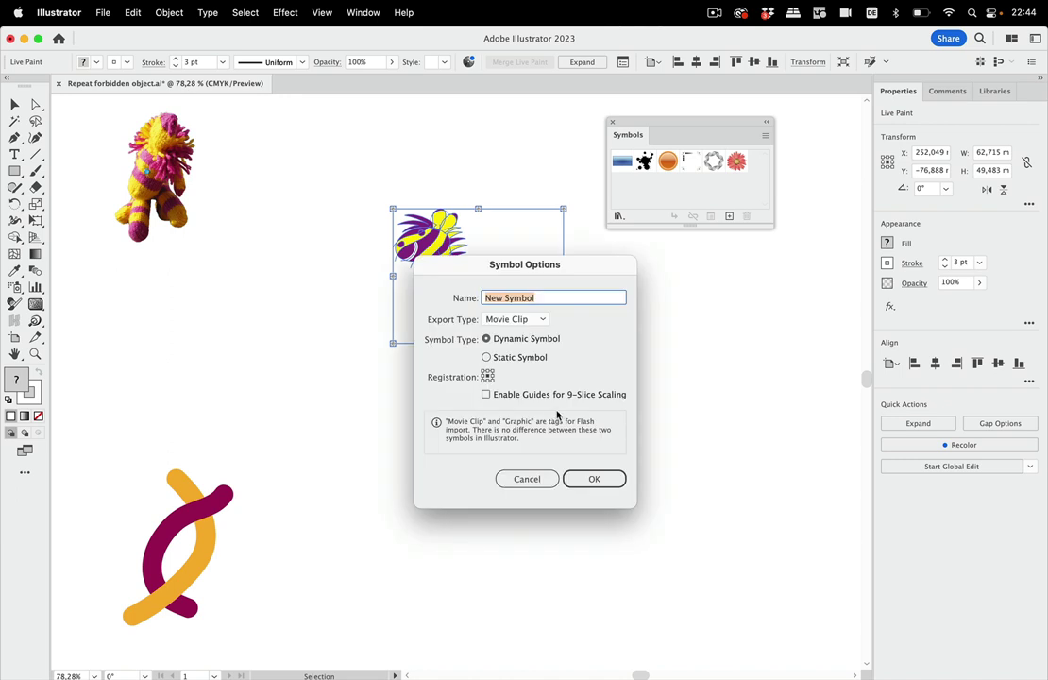
left_click(486, 357)
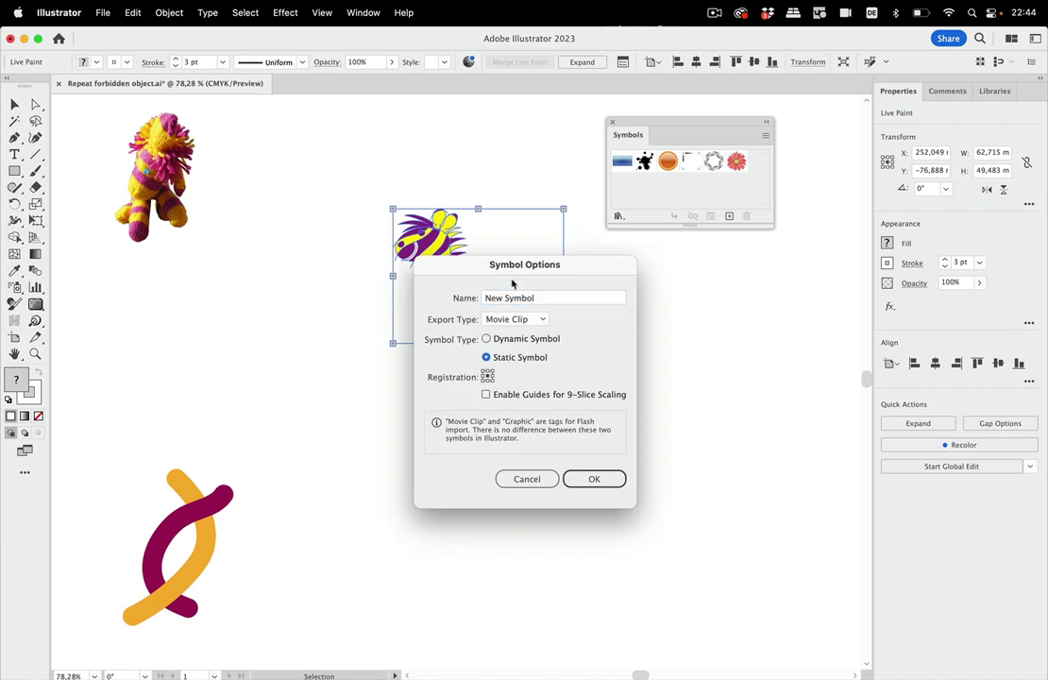
left_click_drag(539, 265, 732, 286)
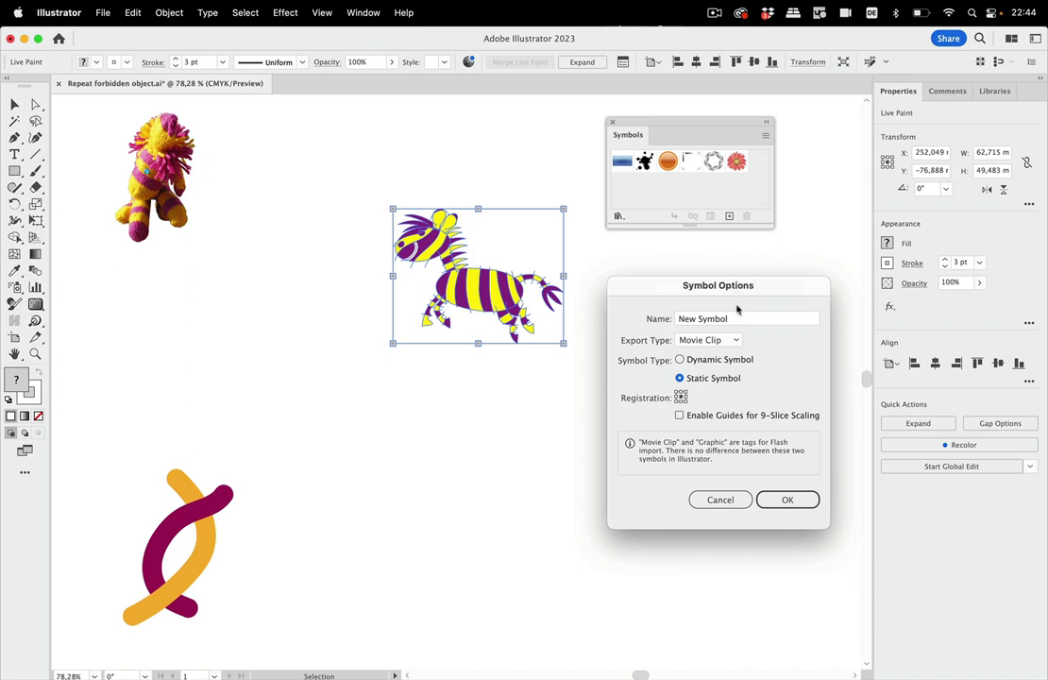
key("Tab")
type("zebra")
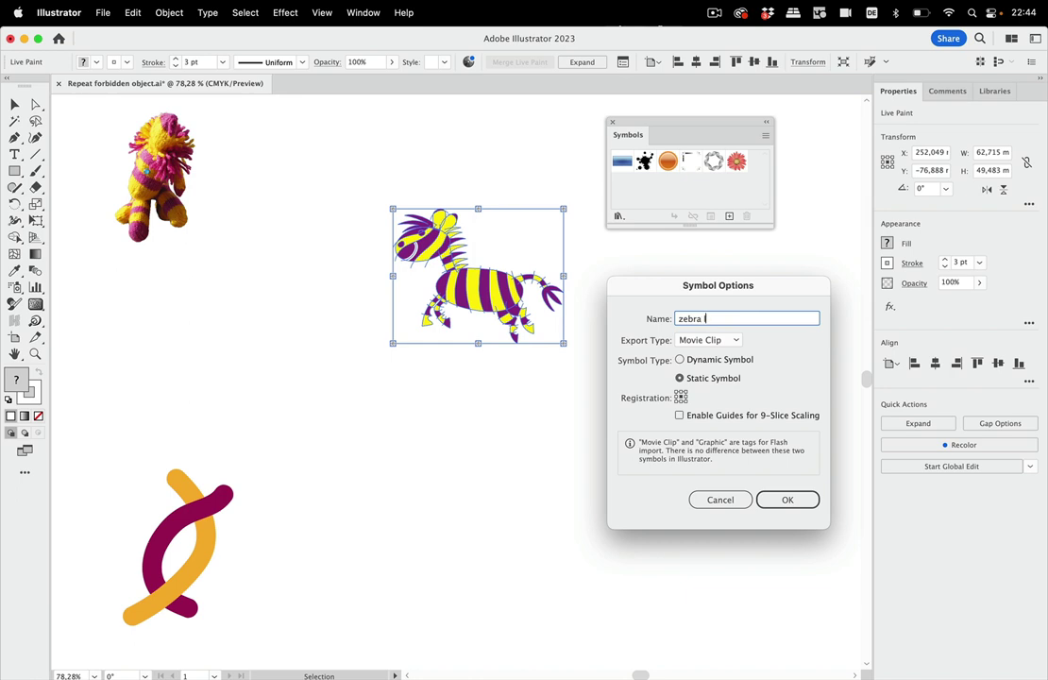
type(" lo")
left_click(786, 499)
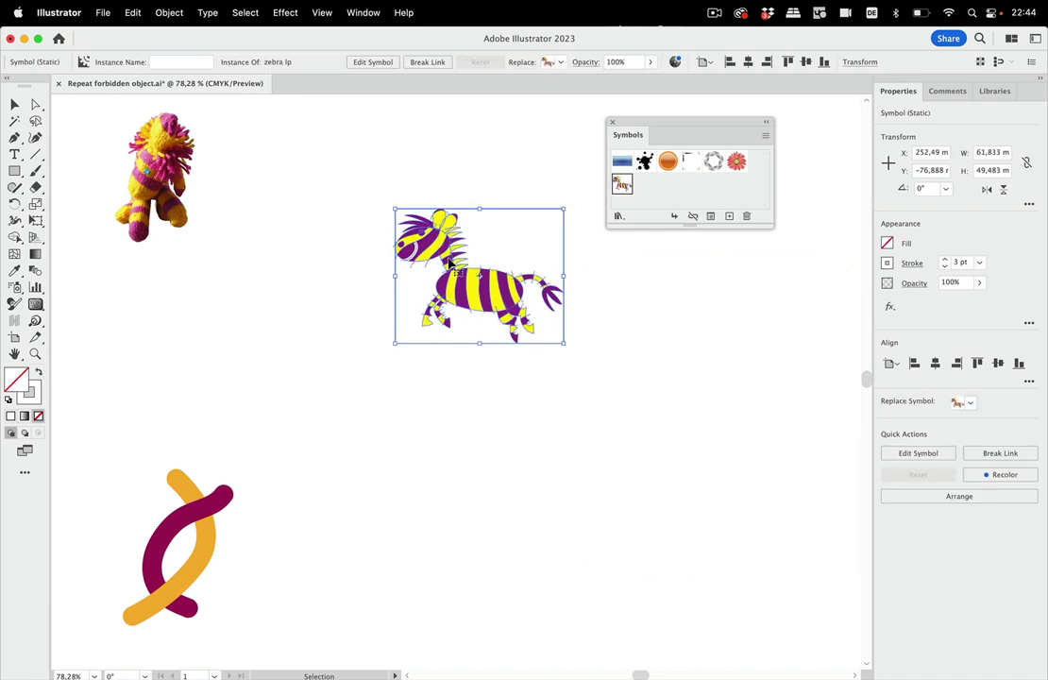
Apply a Radial Repeat to the zebra symbol, raise it to 12 instances, and move the ring right
left_click(170, 13)
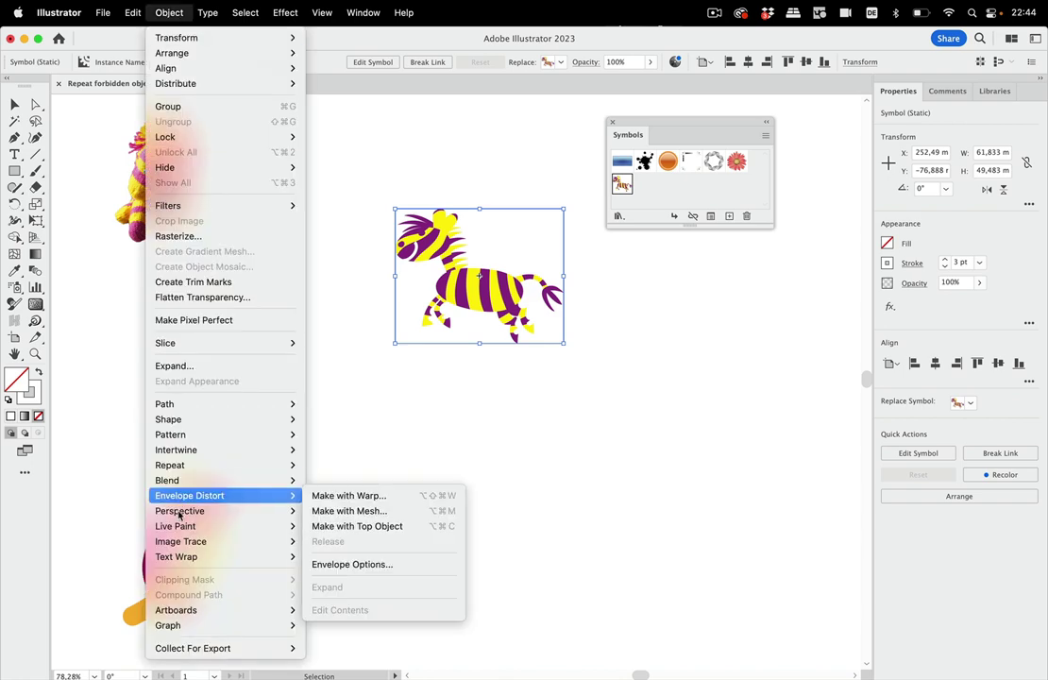
mouse_move(214, 457)
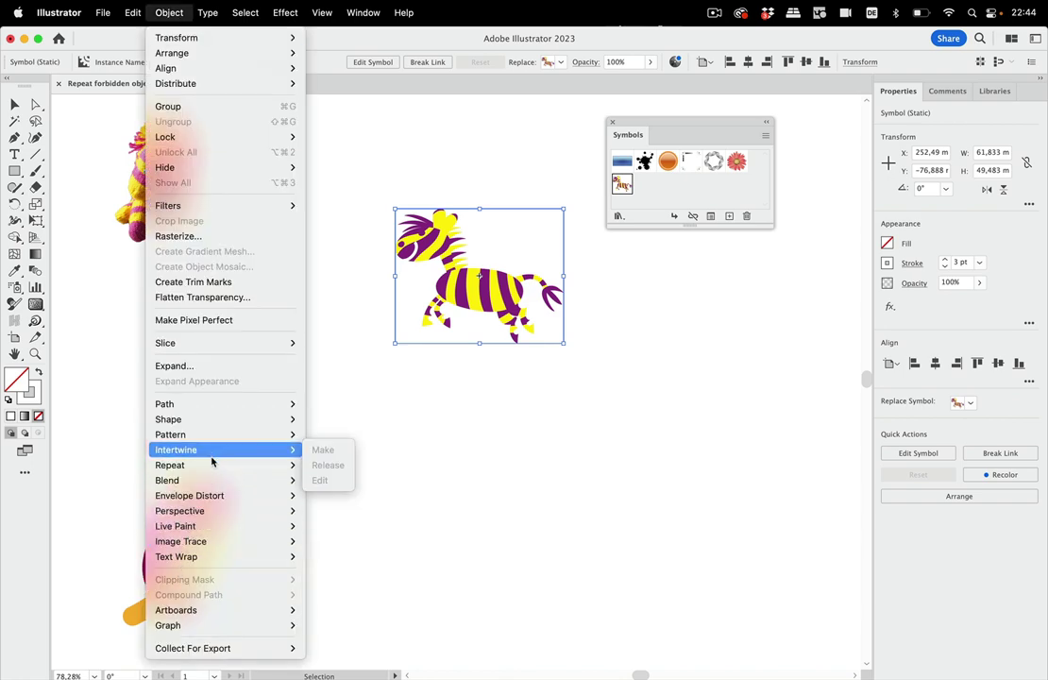
left_click(323, 466)
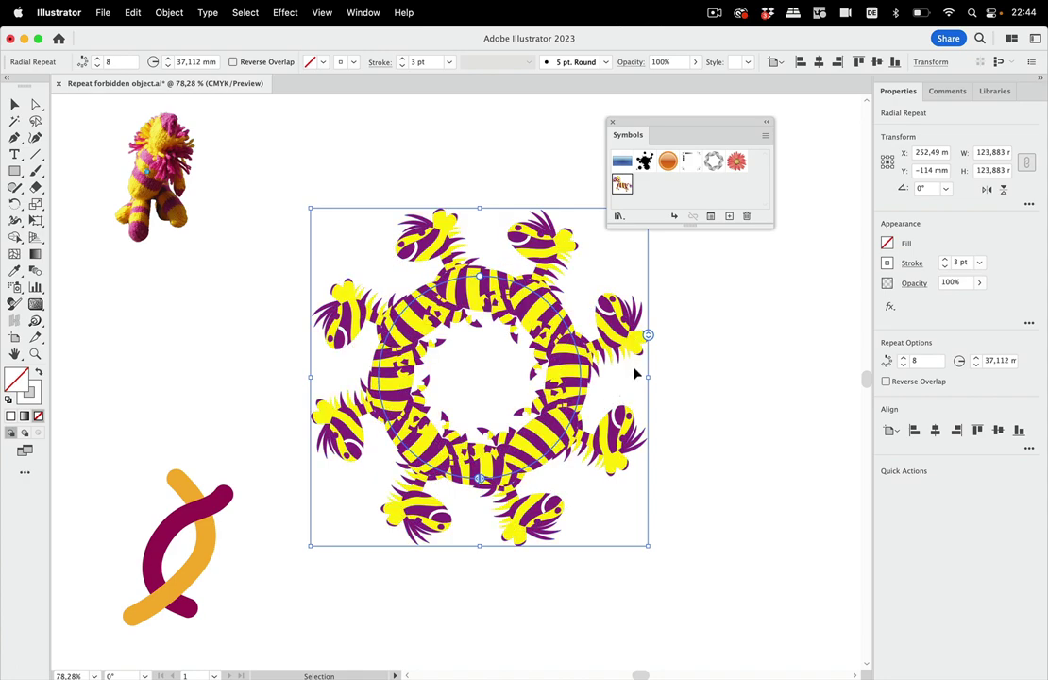
left_click_drag(648, 342, 648, 311)
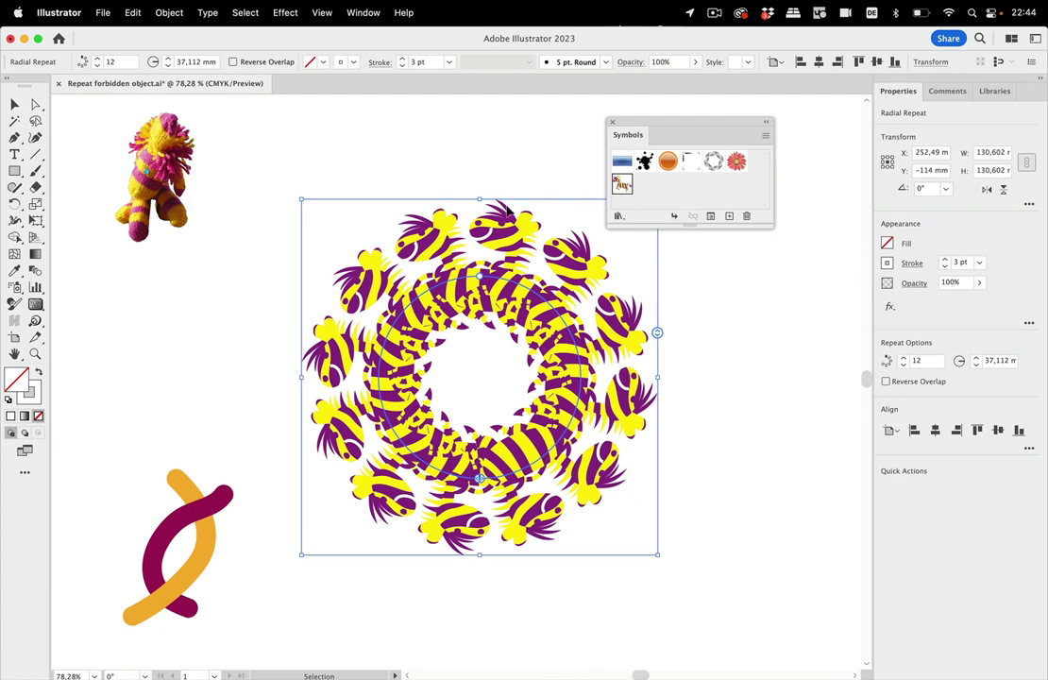
left_click_drag(407, 251, 550, 316)
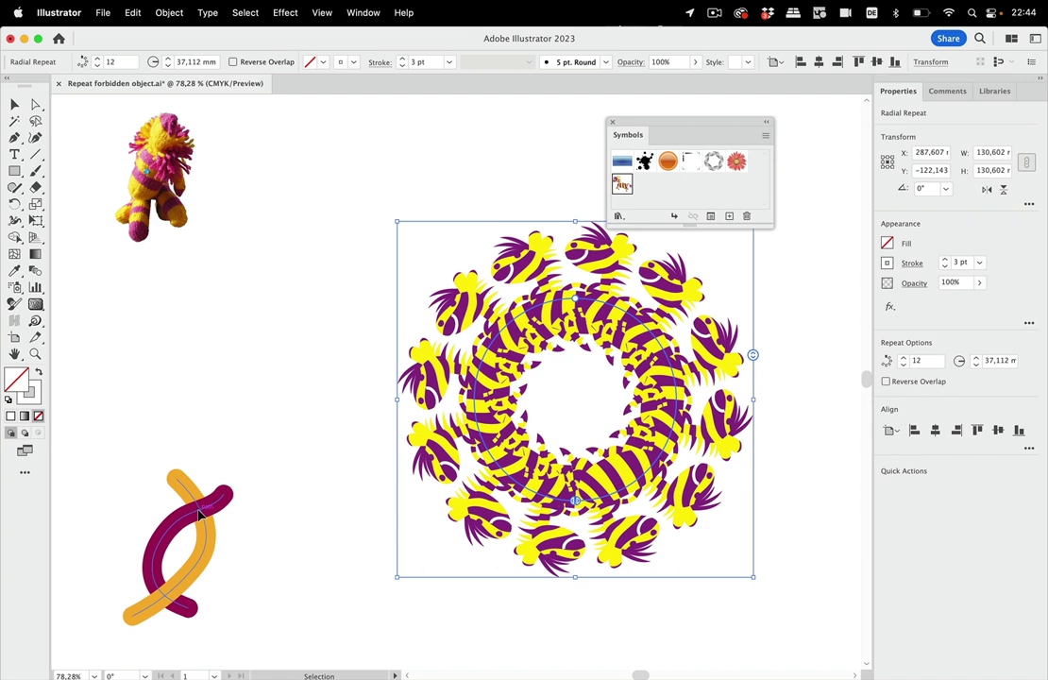
Move the intertwined strokes up and right, checking the Object menu's Repeat options
left_click(203, 511)
left_click_drag(203, 511, 276, 293)
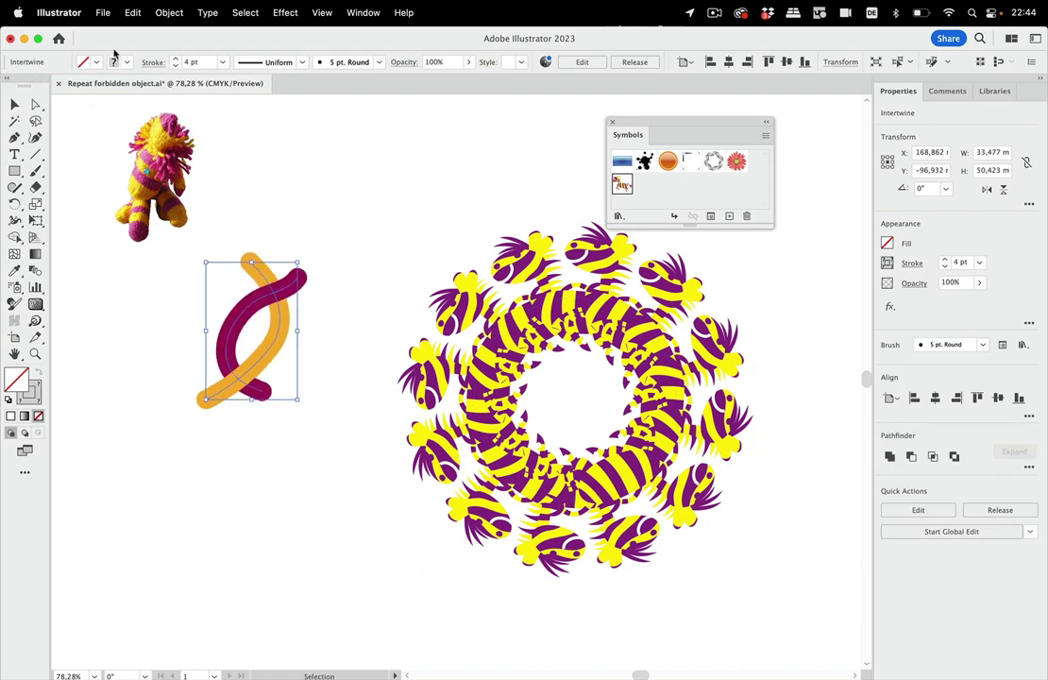
left_click(168, 12)
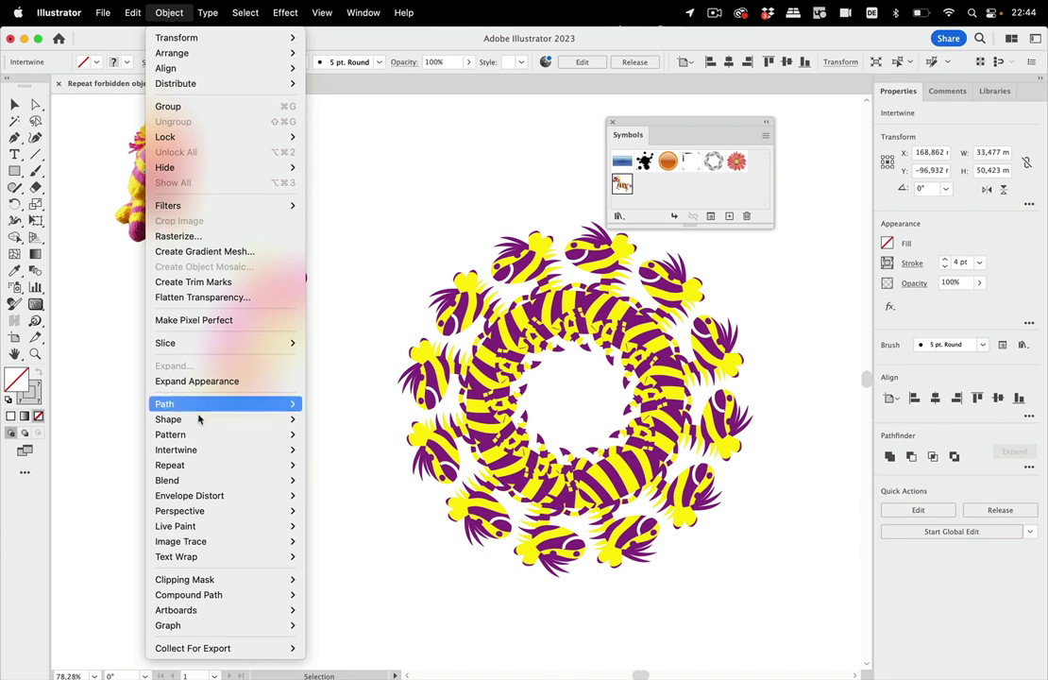
mouse_move(269, 466)
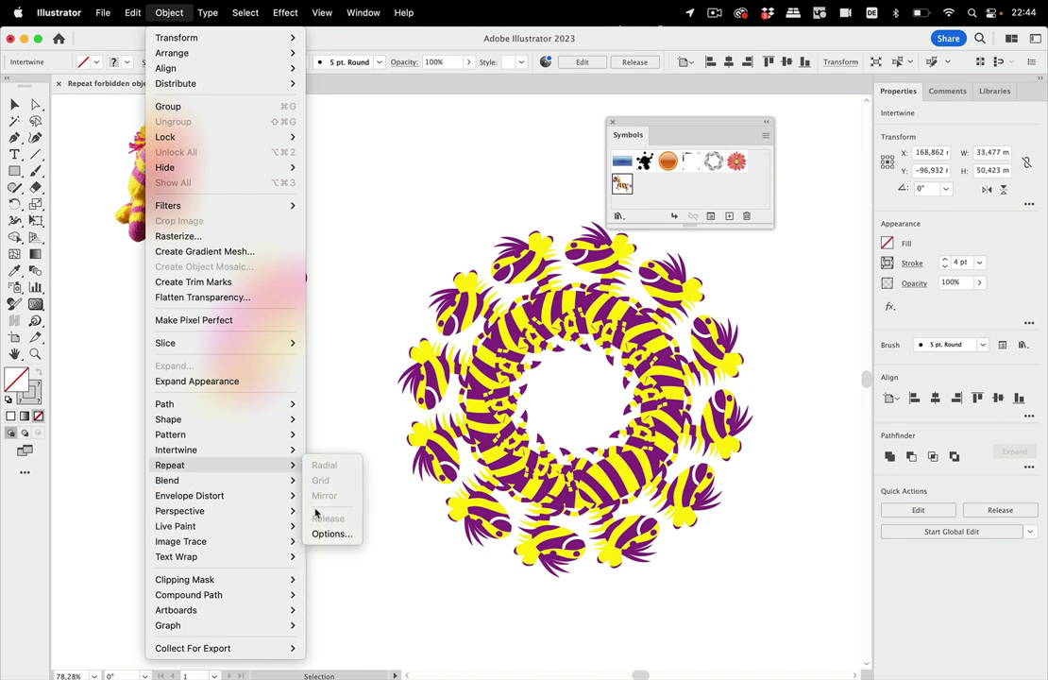
left_click(456, 198)
Drag the intertwined strokes into the Symbols panel to save them as a static symbol
left_click_drag(247, 264, 690, 198)
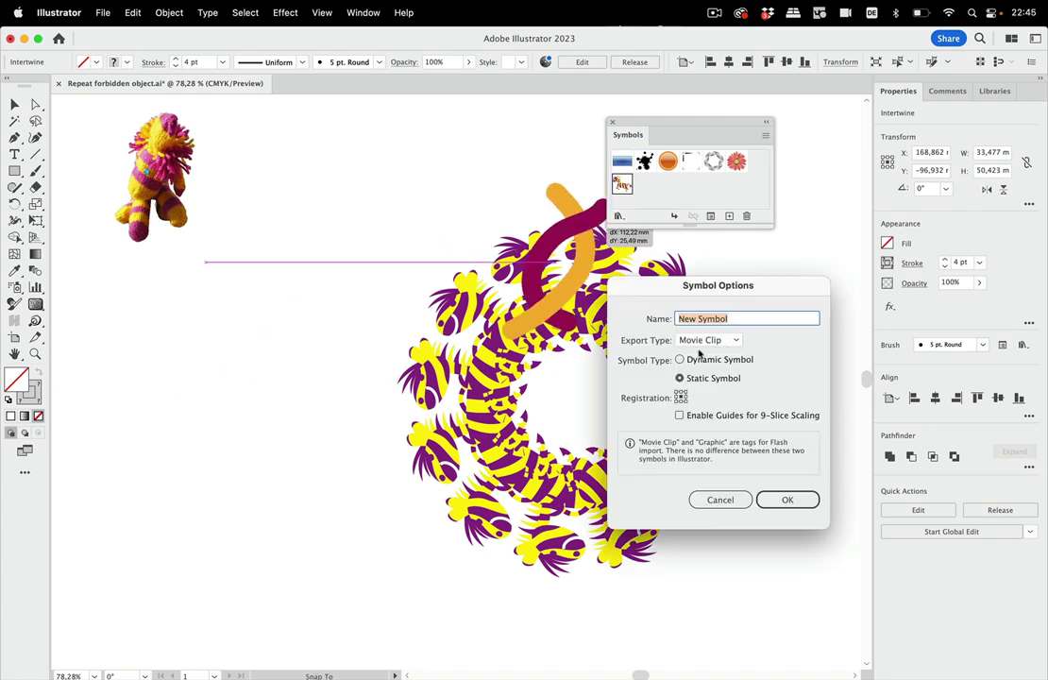
left_click(786, 498)
left_click(155, 179, "shift")
Apply a Radial Repeat to the strokes symbol, giving 8 copies at a 43,078 mm radius
left_click(173, 11)
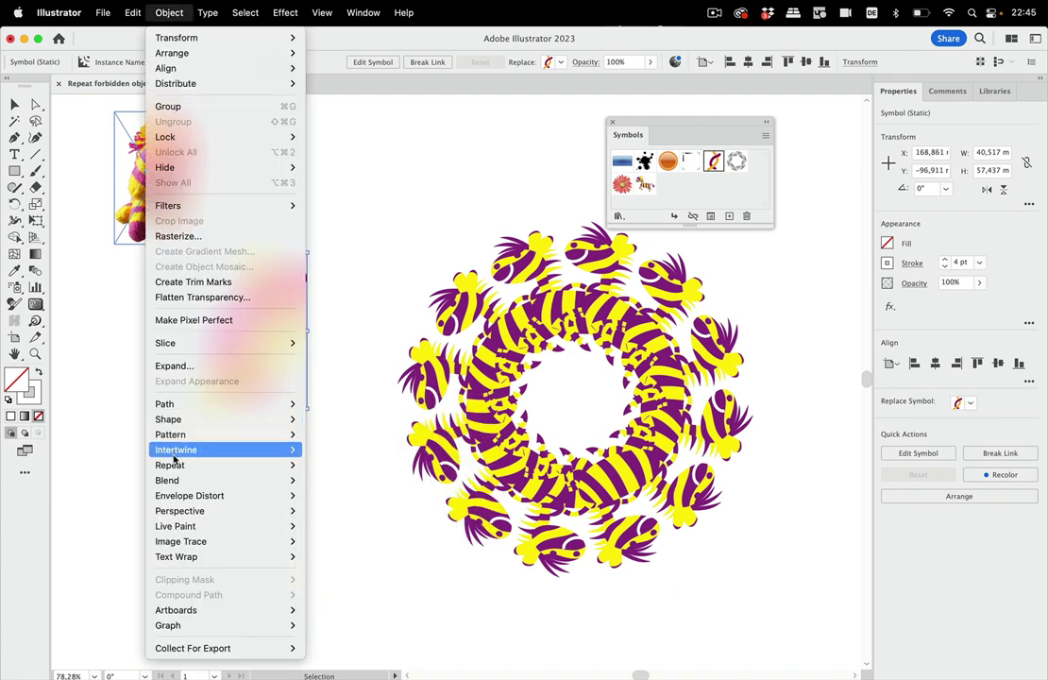
mouse_move(174, 467)
left_click(325, 465)
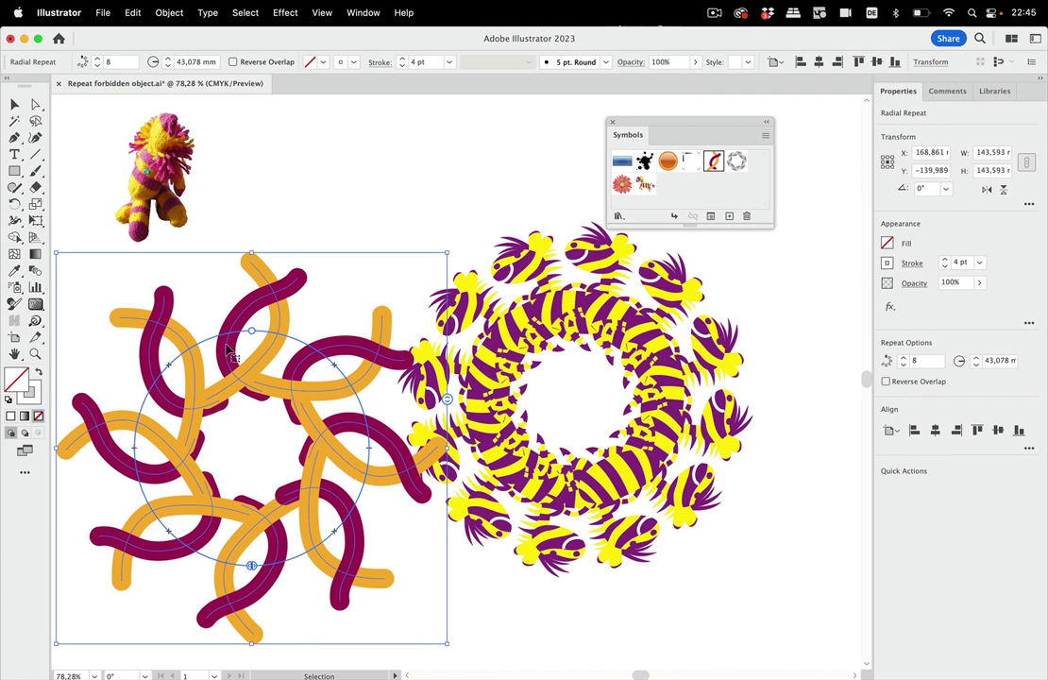
Embed the linked knitted toy photo in the document, accepting the import settings
left_click(160, 197)
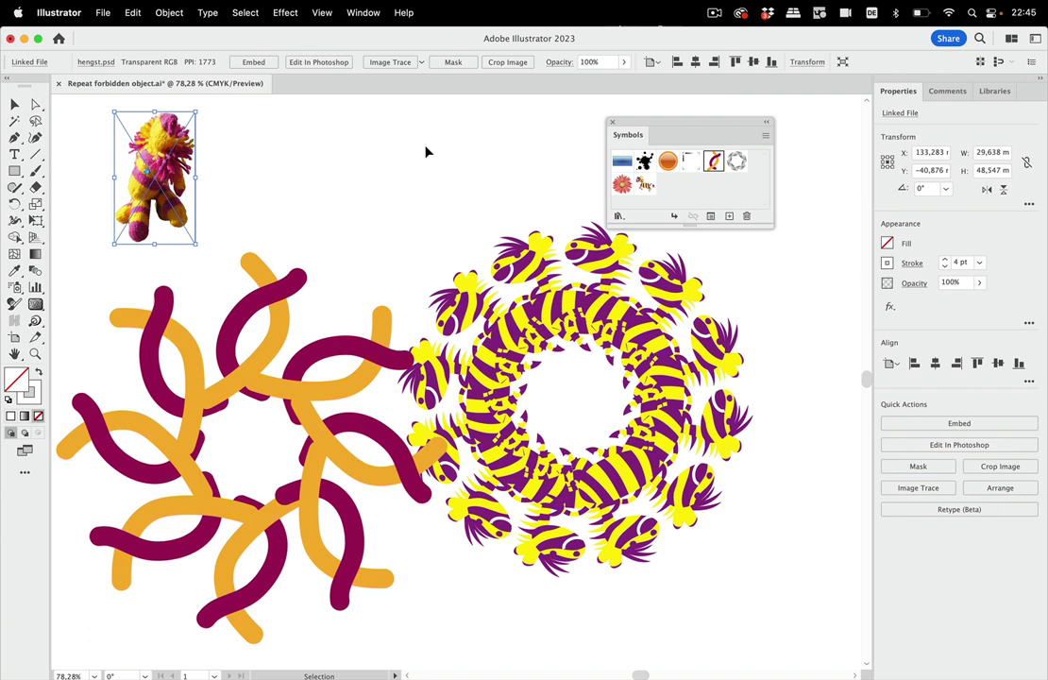
left_click(241, 63)
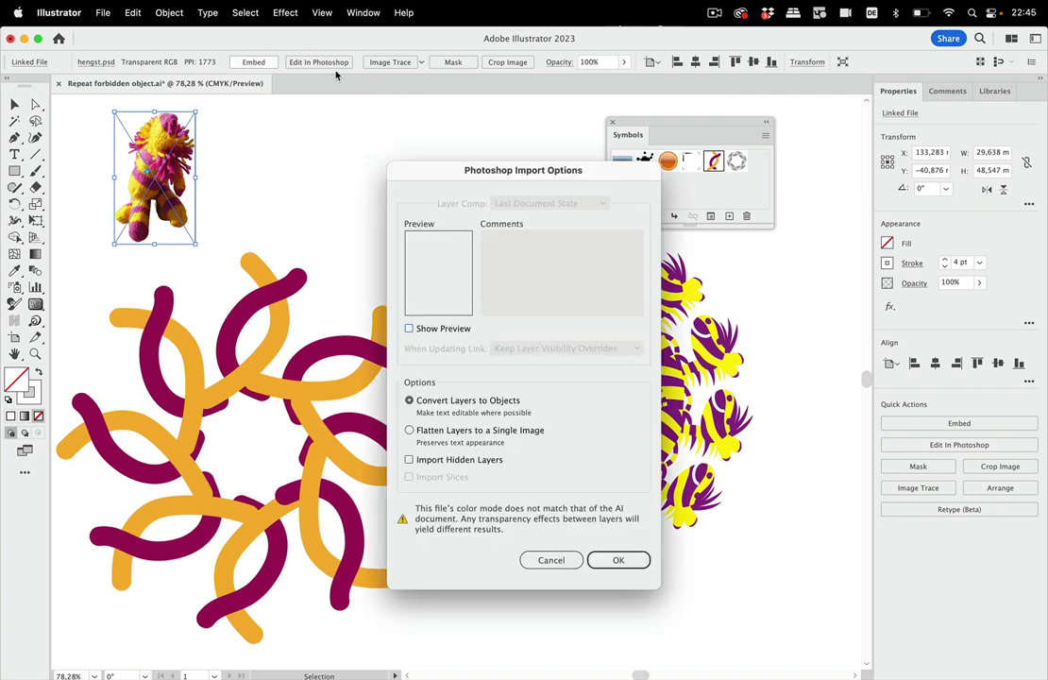
key("Return")
Save the photo as static symbol 'New Symbol 1' and repeat it radially as 8 copies
left_click_drag(146, 125, 661, 170)
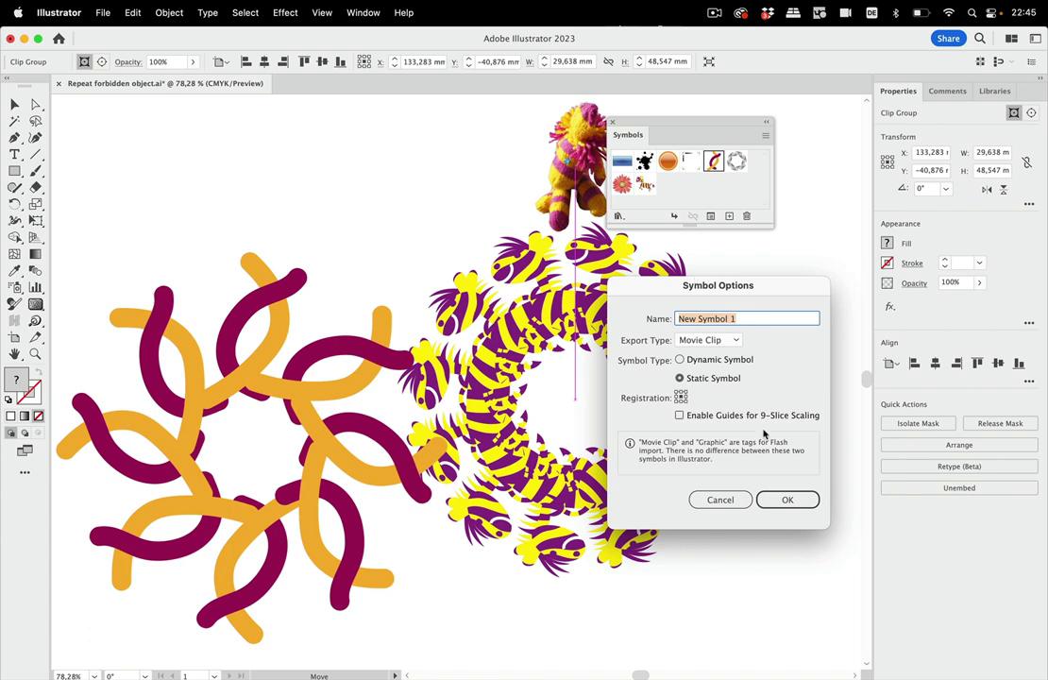
left_click(787, 500)
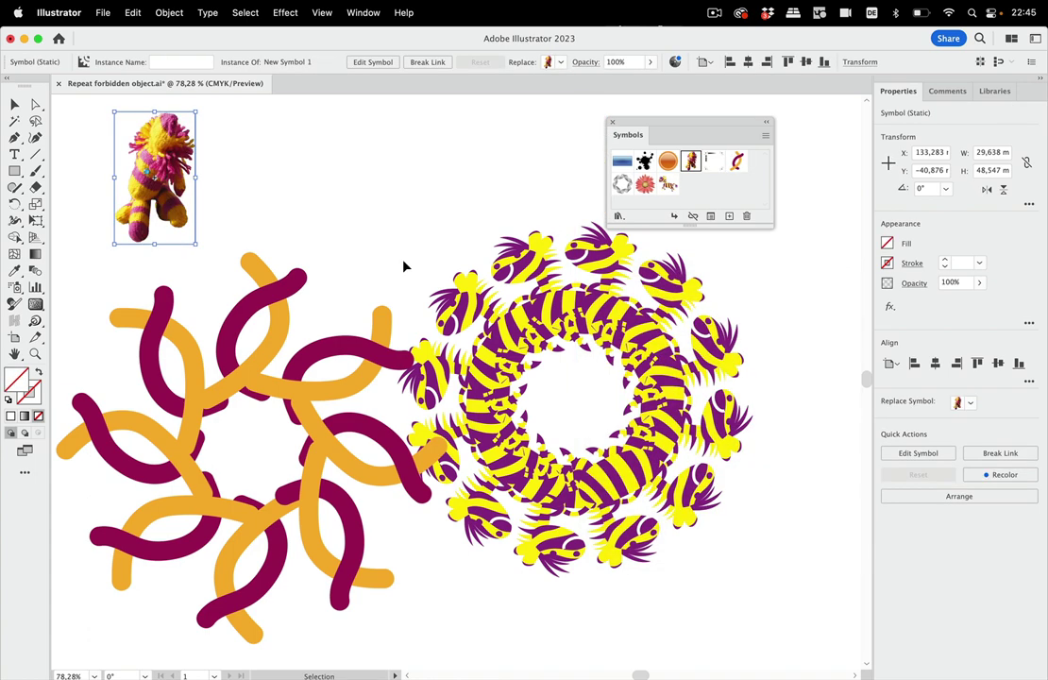
left_click(168, 12)
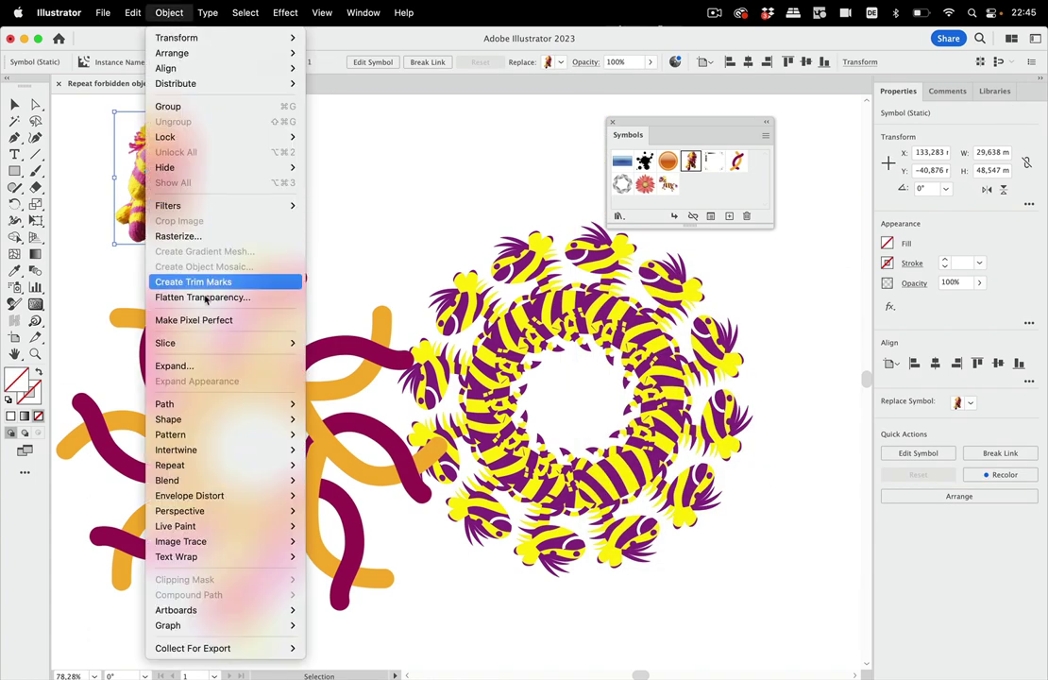
mouse_move(283, 465)
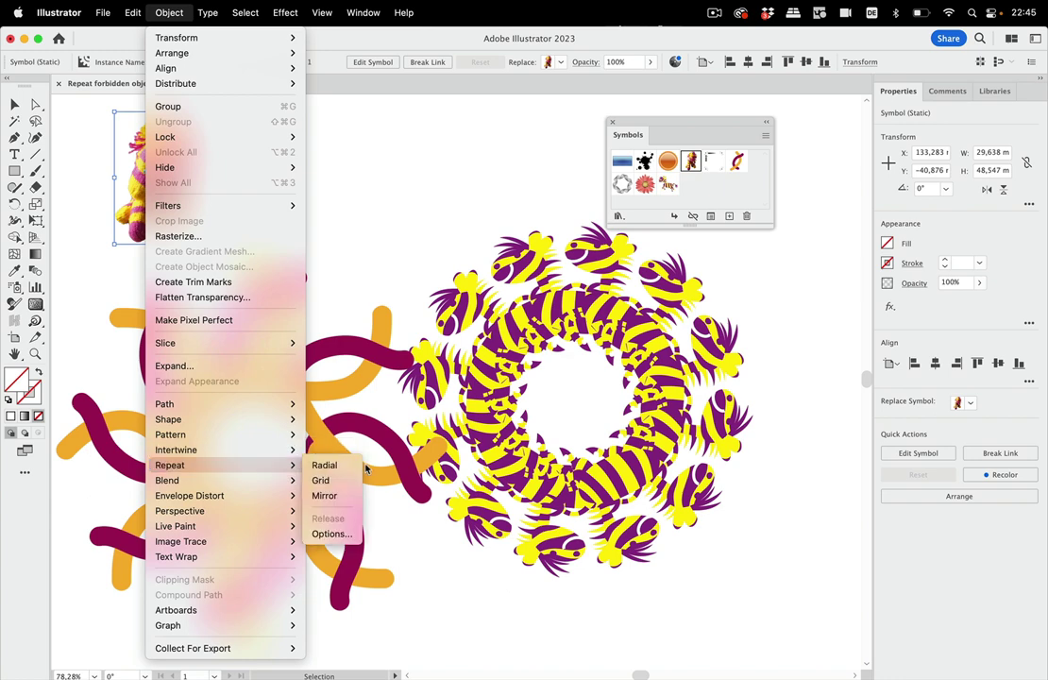
left_click(326, 465)
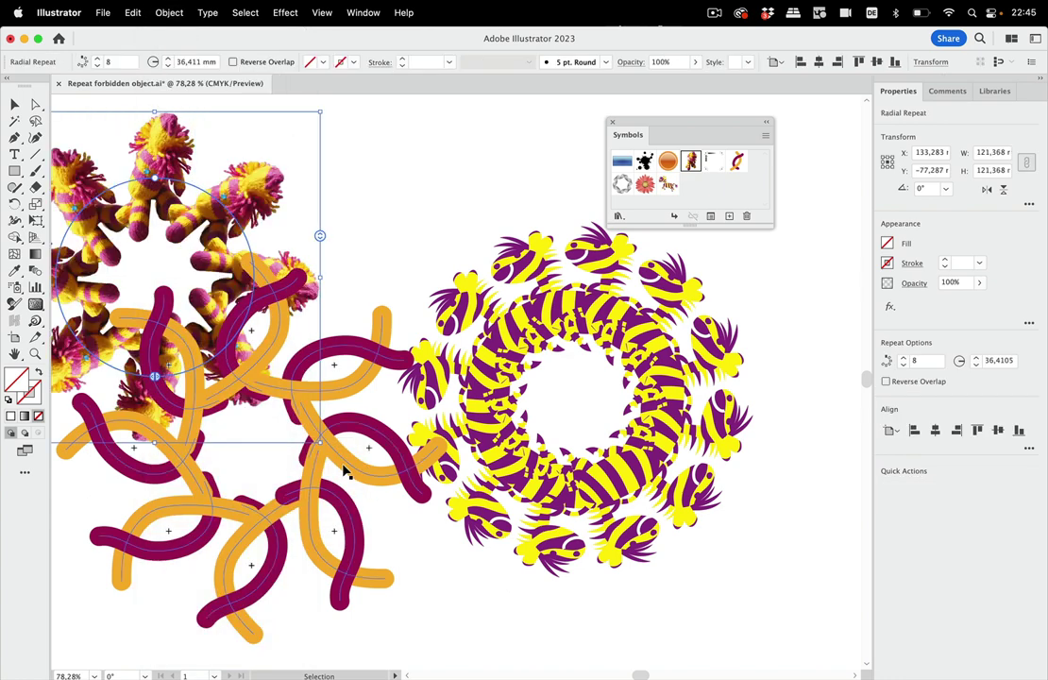